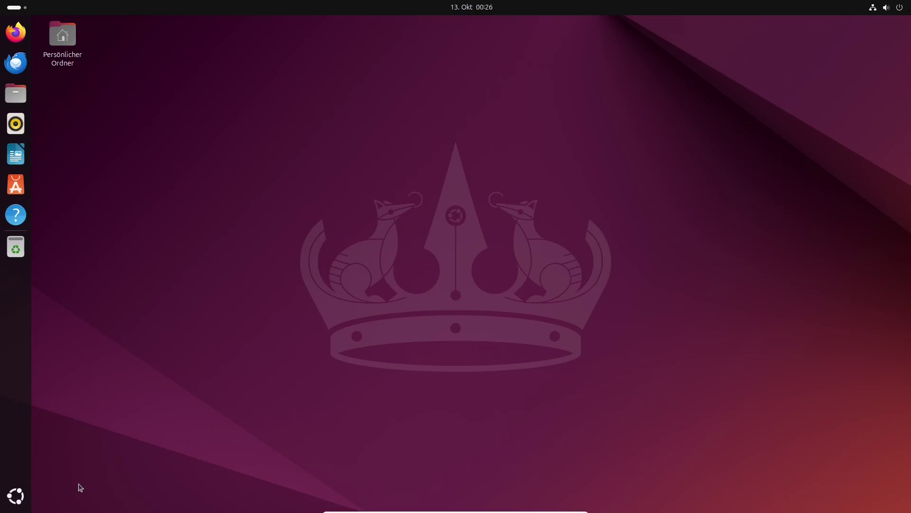
Check the free disk space of the system drive in the disk usage analyzer from the Hilfsprogramme folder, then close it
{"action": "left_click", "coordinate": [27, 500]}
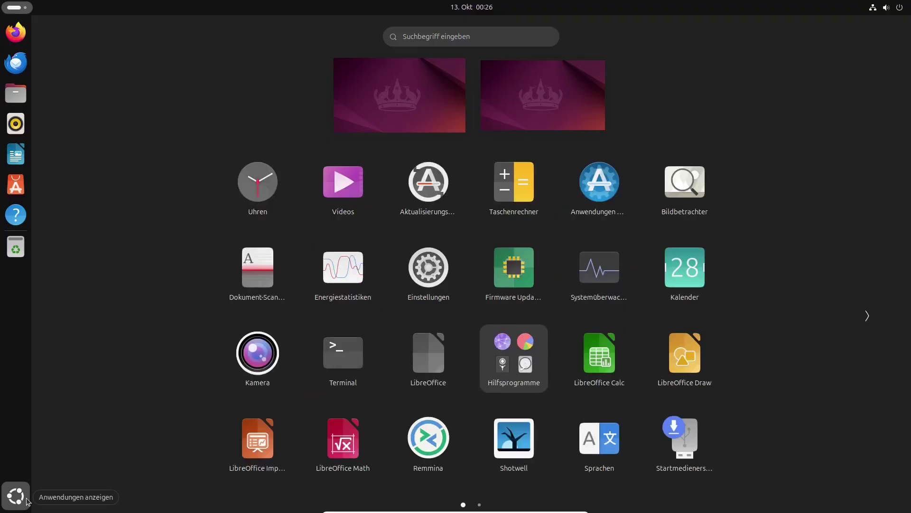
{"action": "left_click", "coordinate": [505, 370]}
{"action": "left_click", "coordinate": [463, 192]}
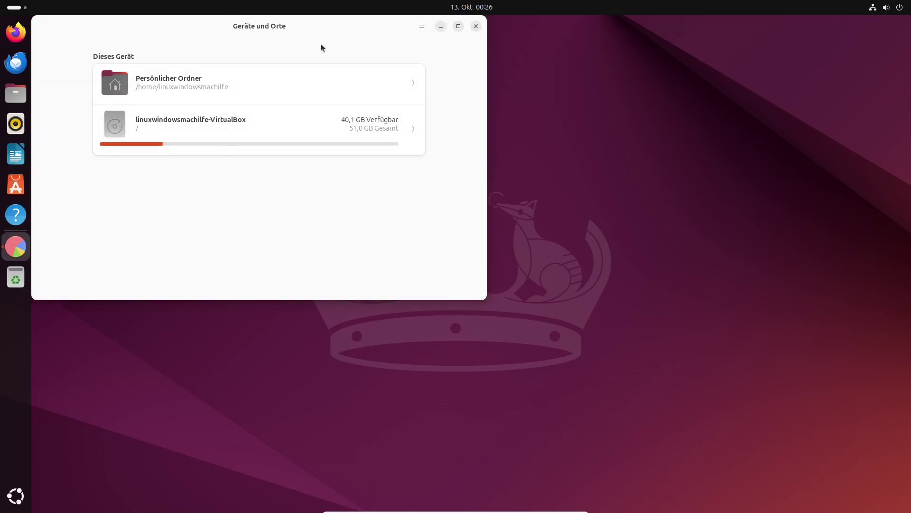
{"action": "left_click_drag", "start_coordinate": [312, 34], "coordinate": [387, 91]}
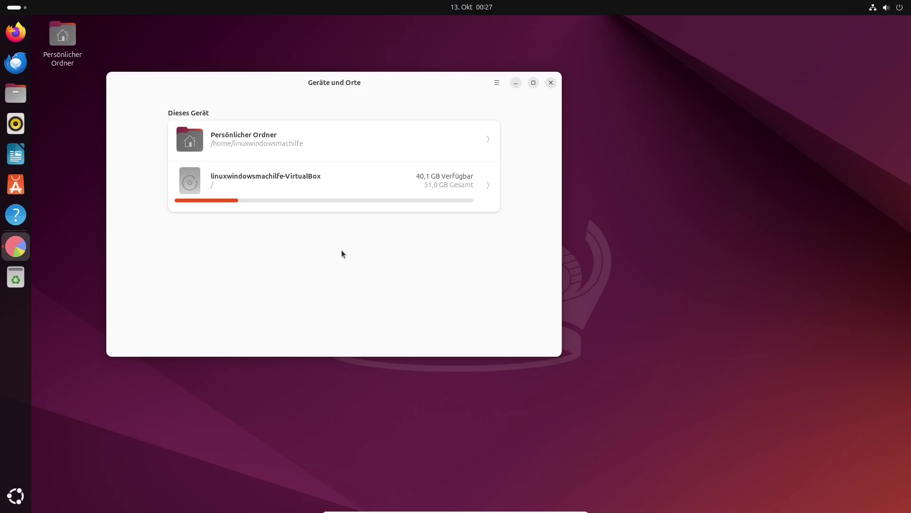
{"action": "left_click", "coordinate": [551, 82]}
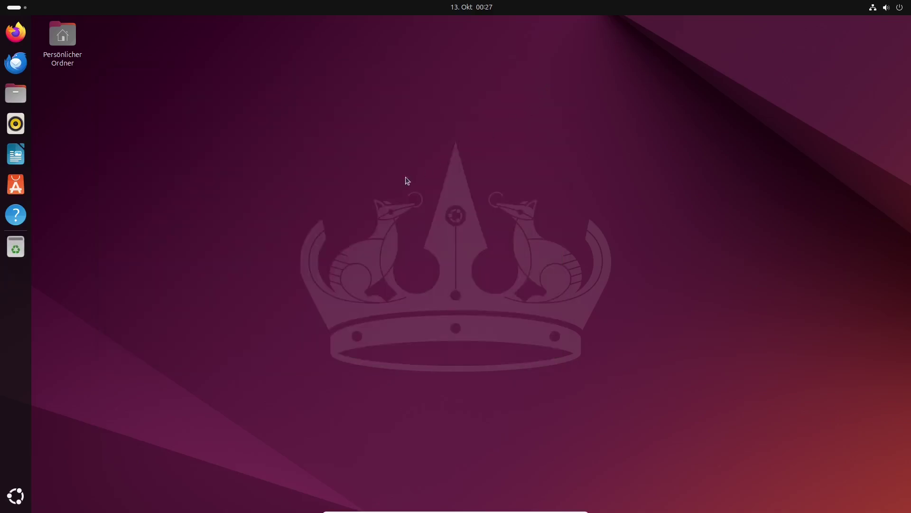
Open the Datensicherungen backup tool from the Hilfsprogramme folder, view its welcome options and close it
{"action": "left_click", "coordinate": [15, 495]}
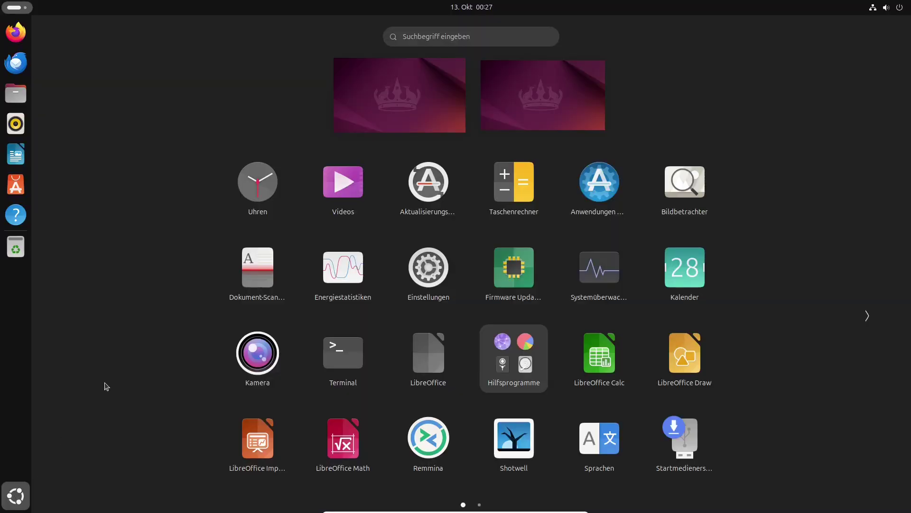
{"action": "left_click", "coordinate": [505, 372]}
{"action": "left_click", "coordinate": [544, 204]}
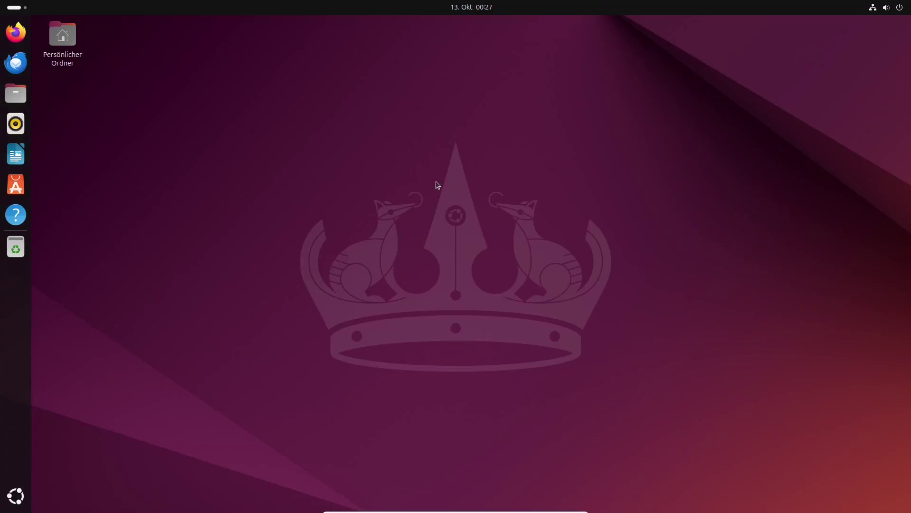
{"action": "left_click_drag", "start_coordinate": [257, 27], "coordinate": [474, 113]}
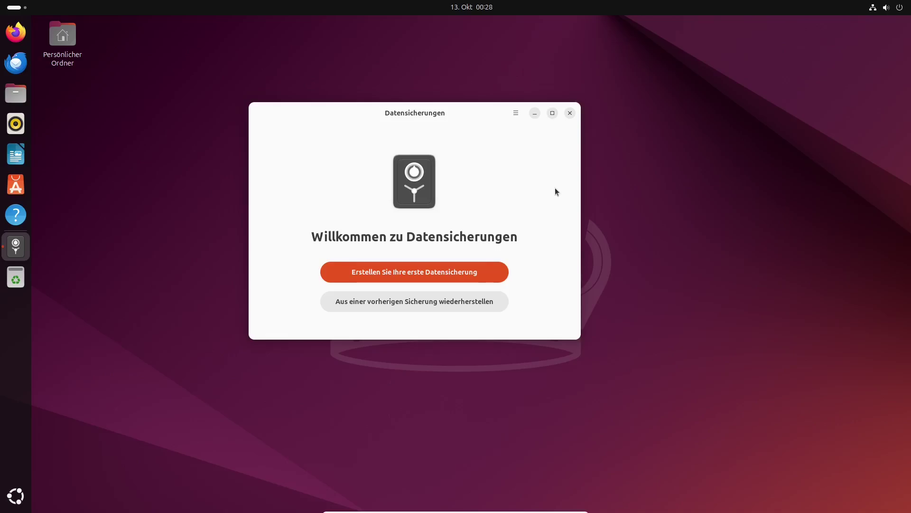
{"action": "left_click", "coordinate": [572, 116]}
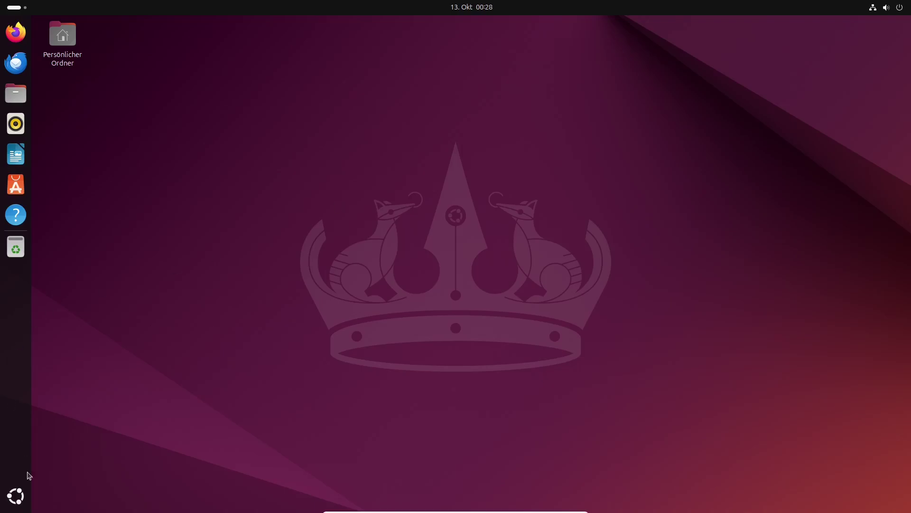
Check for pending software updates with the Aktualisierungsverwaltung and dismiss its result
{"action": "left_click", "coordinate": [14, 502]}
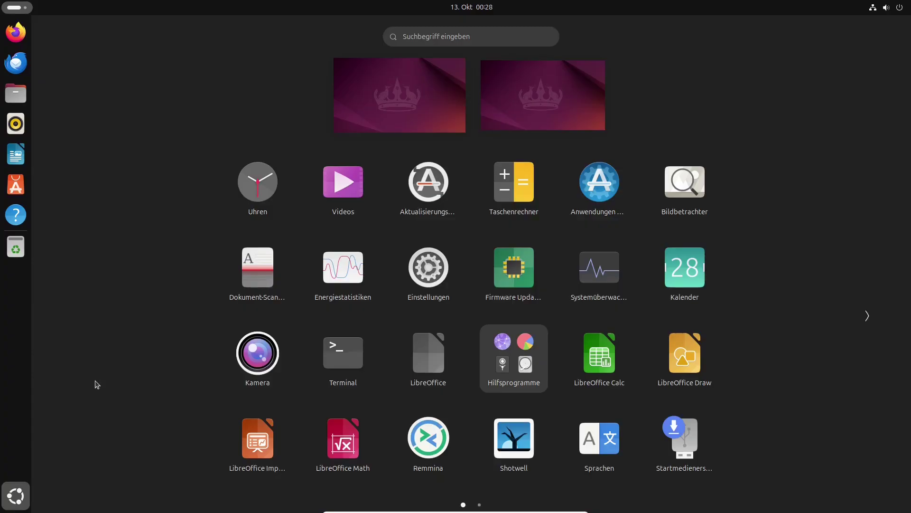
{"action": "left_click", "coordinate": [417, 206]}
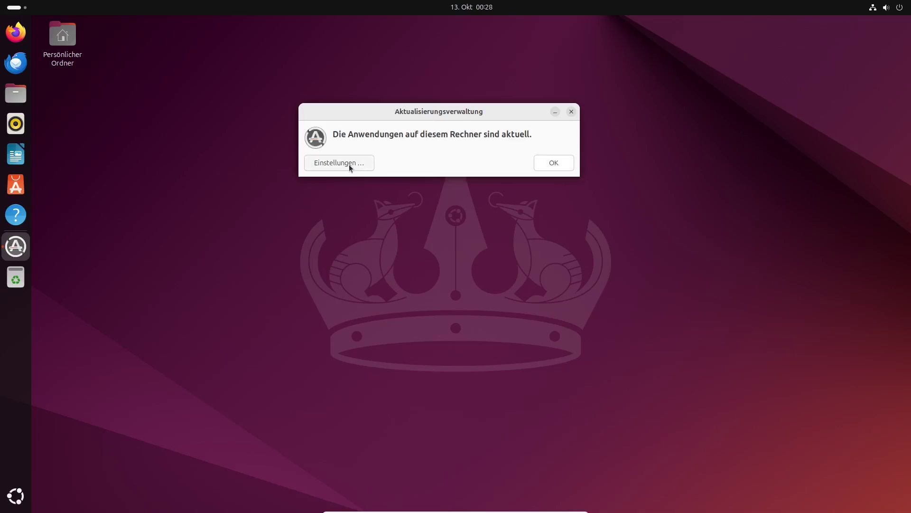
{"action": "left_click", "coordinate": [550, 165]}
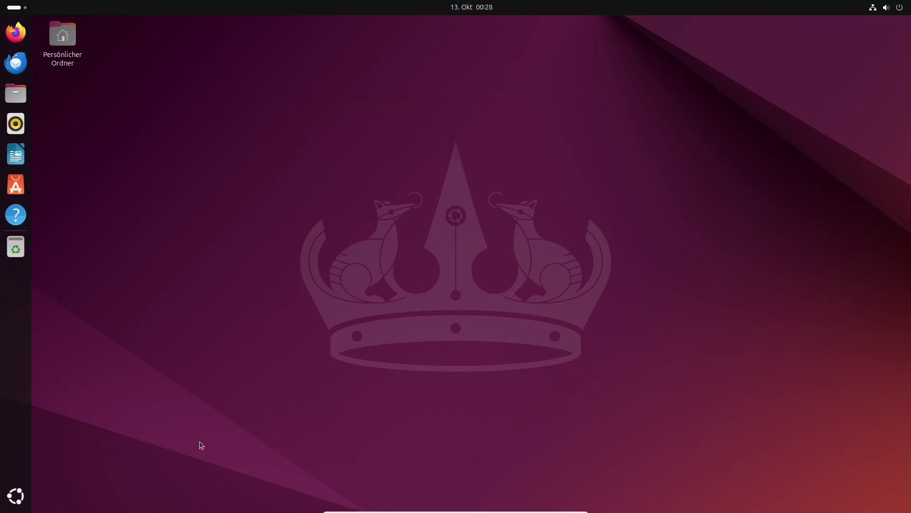
In Anwendungen & Aktualisierungen, set new Ubuntu version notifications to "Für jede neue Version", authenticate with the account password and close the settings
{"action": "left_click", "coordinate": [27, 494]}
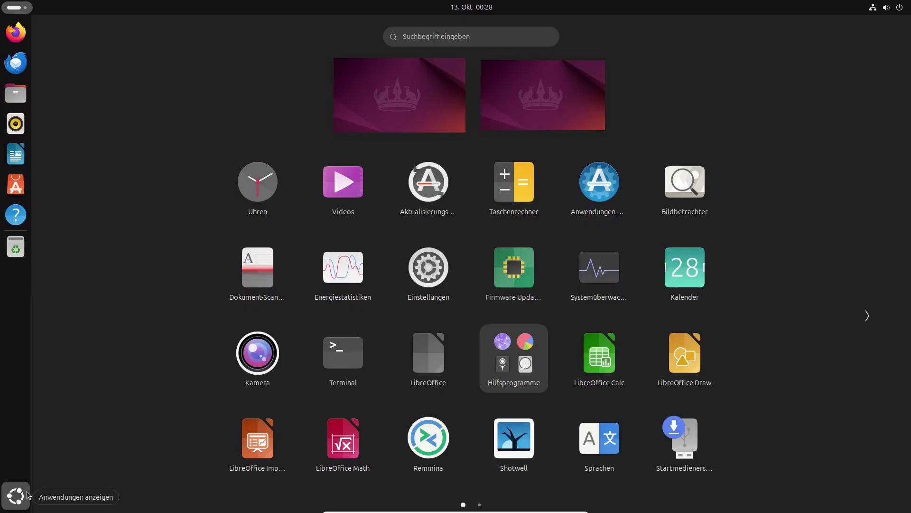
{"action": "left_click", "coordinate": [595, 208]}
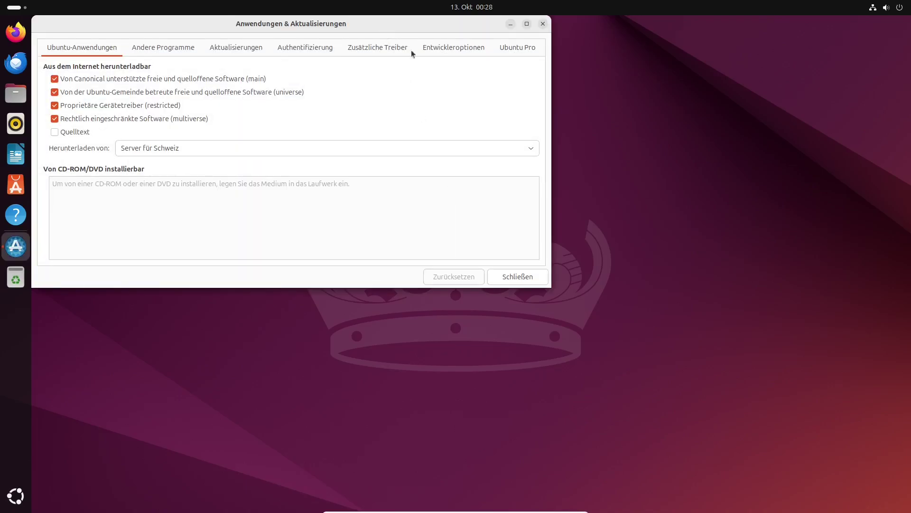
{"action": "left_click_drag", "start_coordinate": [389, 30], "coordinate": [525, 105]}
{"action": "left_click", "coordinate": [397, 126]}
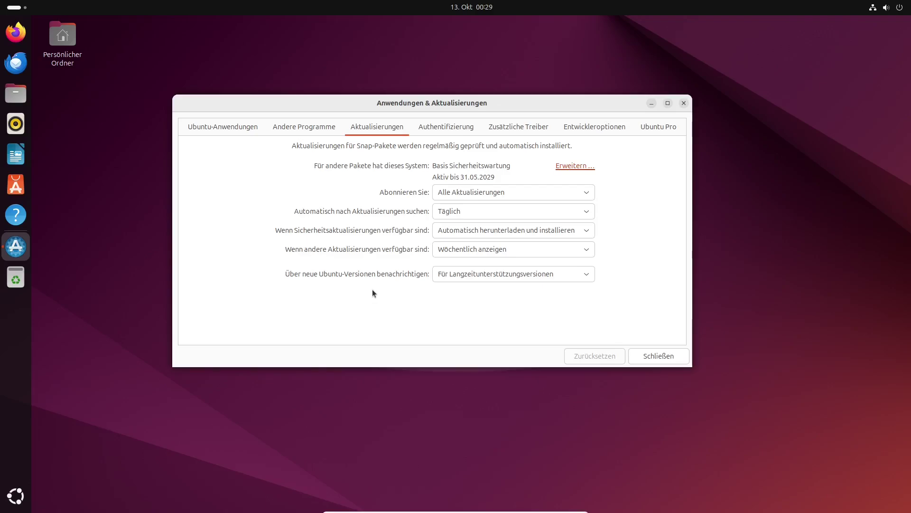
{"action": "left_click", "coordinate": [468, 274]}
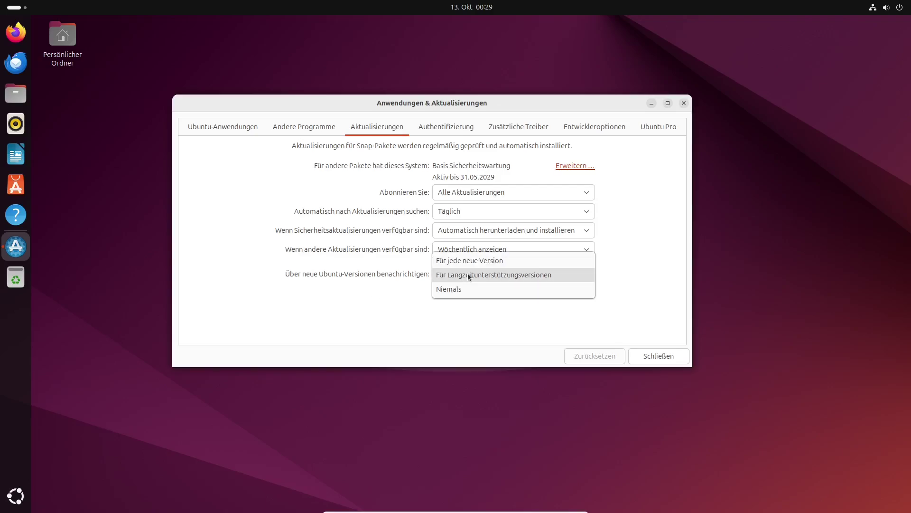
{"action": "left_click", "coordinate": [473, 260]}
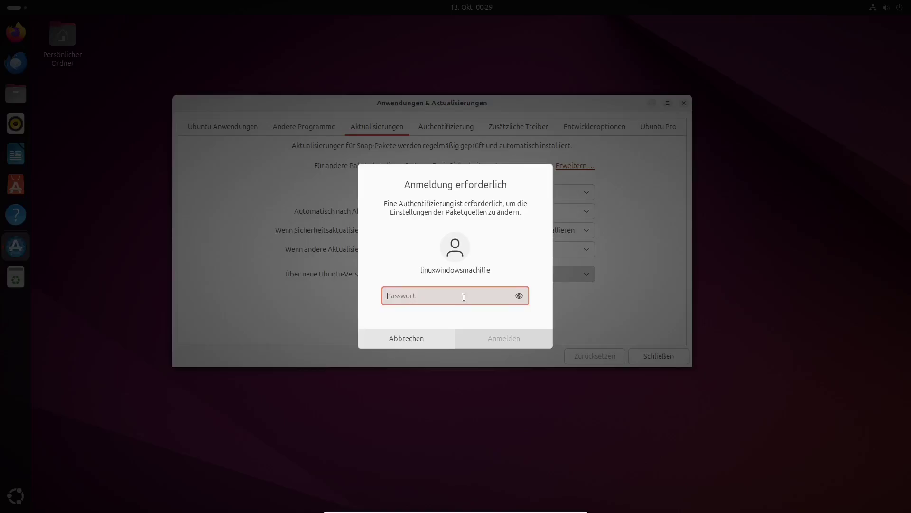
{"action": "type", "text": "•••••••"}
{"action": "key", "text": "Return"}
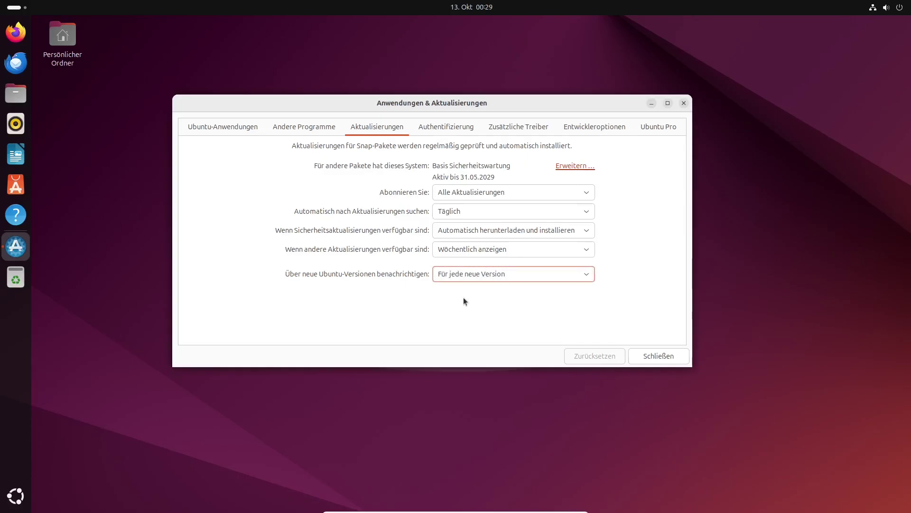
{"action": "left_click", "coordinate": [664, 355]}
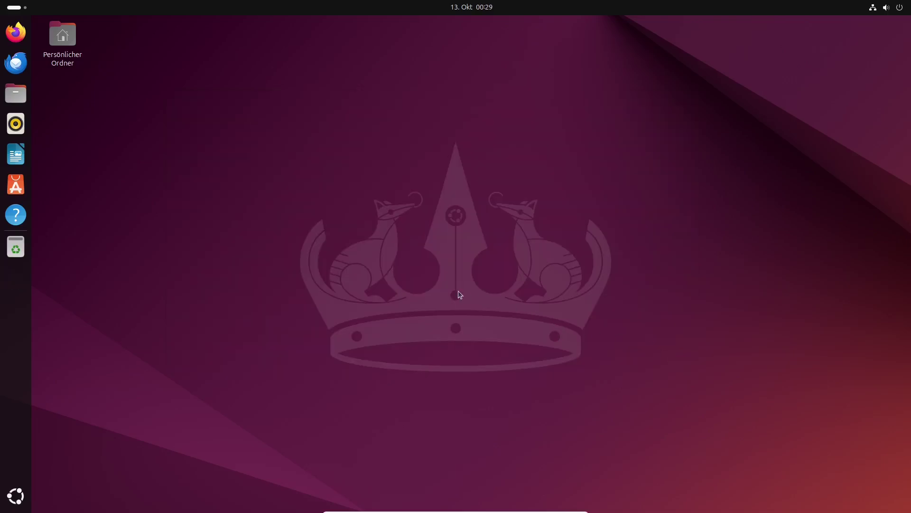
Run the Aktualisierungsverwaltung again to check for a new Ubuntu release, and move its window toward the screen's centre
{"action": "left_click", "coordinate": [16, 496]}
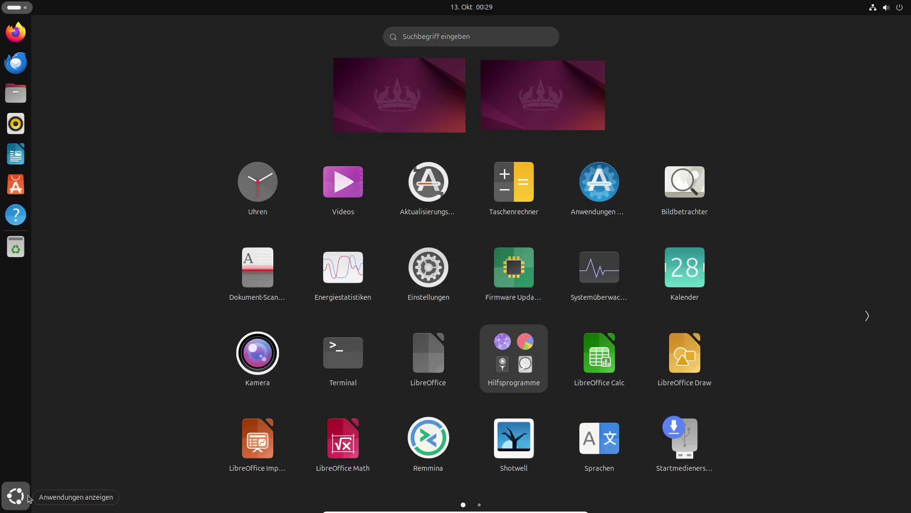
{"action": "left_click", "coordinate": [404, 203]}
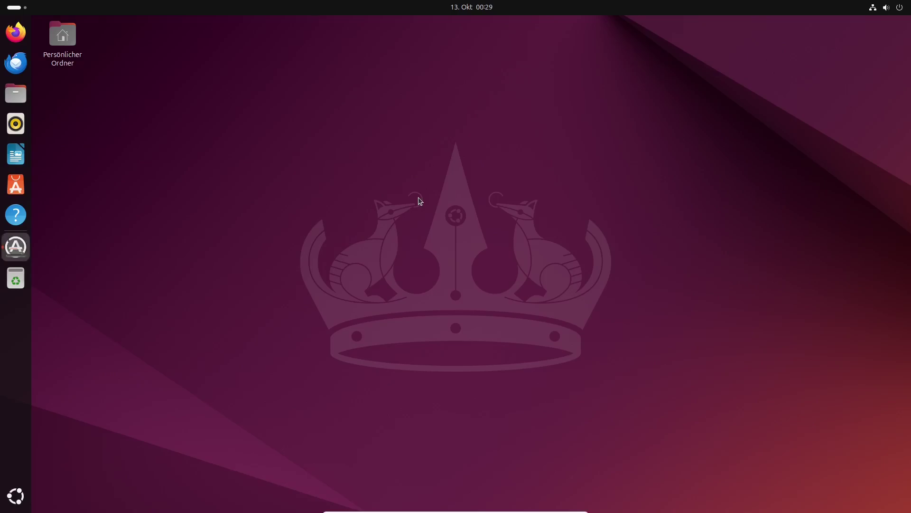
{"action": "left_click_drag", "start_coordinate": [249, 30], "coordinate": [491, 128]}
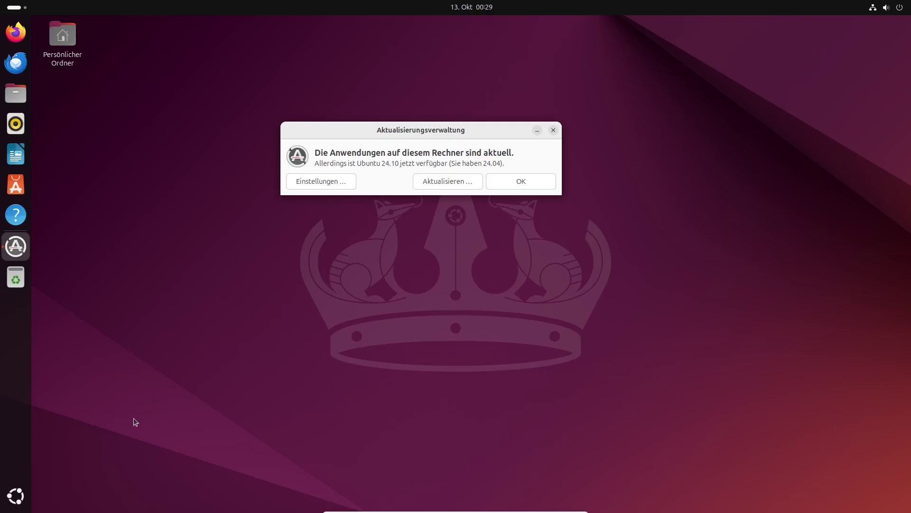
Open a terminal and try to display the system information with neofetch
{"action": "left_click", "coordinate": [9, 506]}
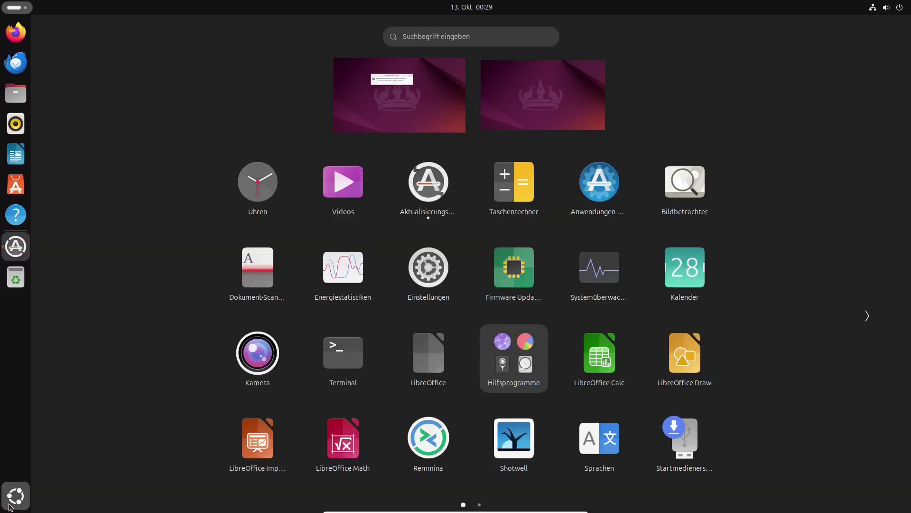
{"action": "left_click", "coordinate": [361, 368]}
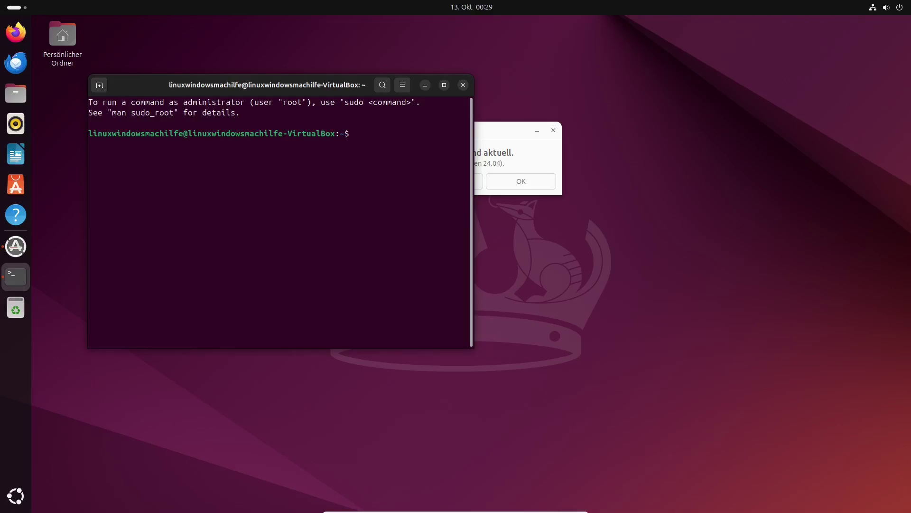
{"action": "type", "text": "neofetch"}
{"action": "key", "text": "Return"}
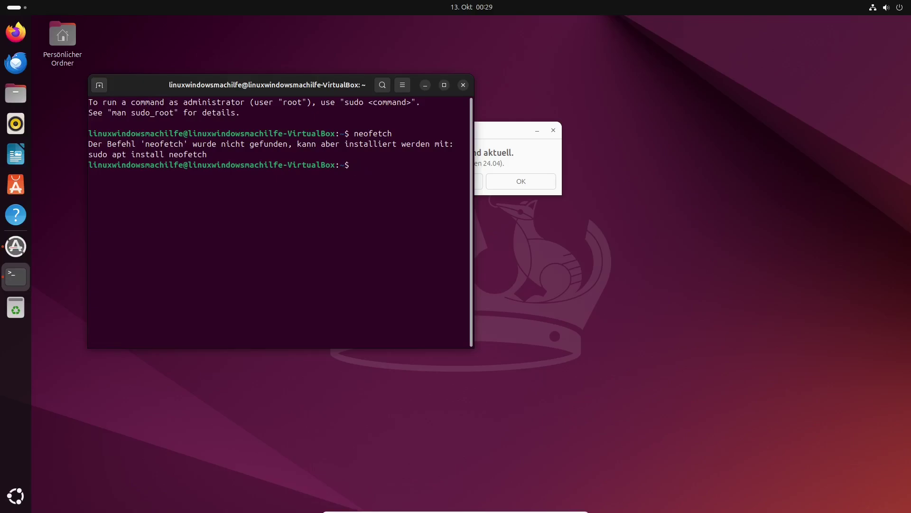
Clear the terminal, rerun neofetch to examine the installed Ubuntu version and system details, and close the terminal
{"action": "key", "text": "ctrl+l"}
{"action": "key", "text": "Up"}
{"action": "key", "text": "Up"}
{"action": "key", "text": "Return"}
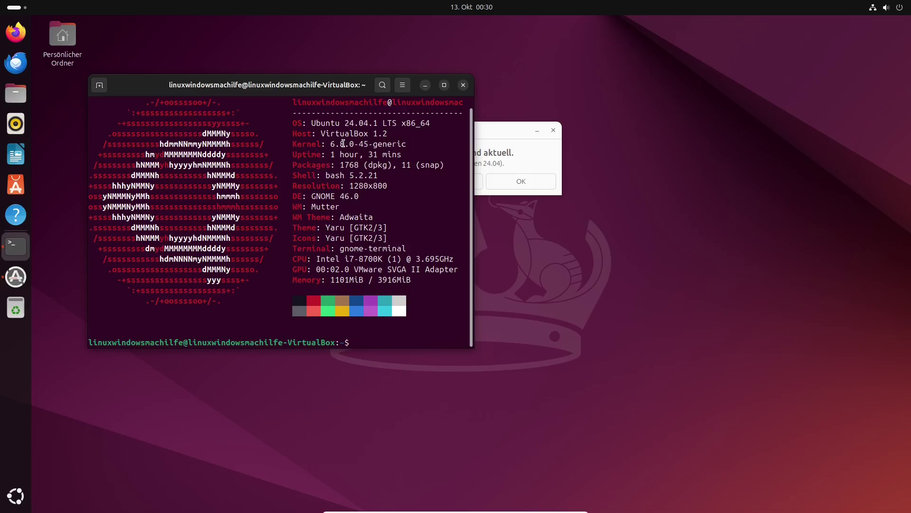
{"action": "left_click", "coordinate": [464, 85]}
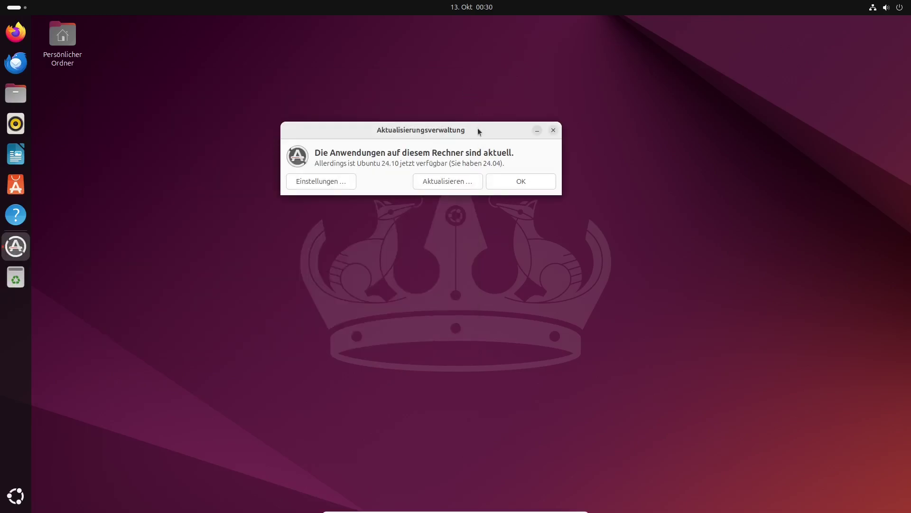
Request the upgrade to Ubuntu 24.10 from the Aktualisierungsverwaltung and authenticate with the account password
{"action": "left_click_drag", "start_coordinate": [477, 127], "coordinate": [496, 123]}
{"action": "left_click", "coordinate": [468, 179]}
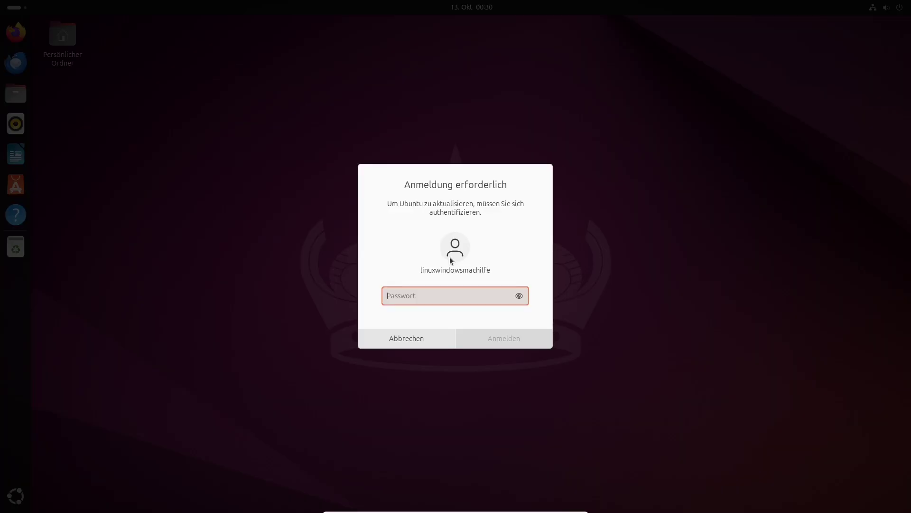
{"action": "type", "text": "******"}
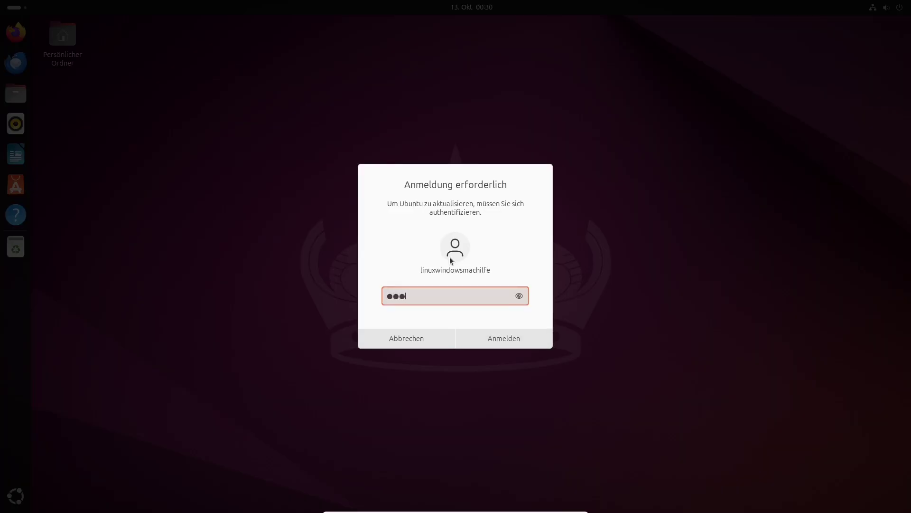
{"action": "key", "text": "Return"}
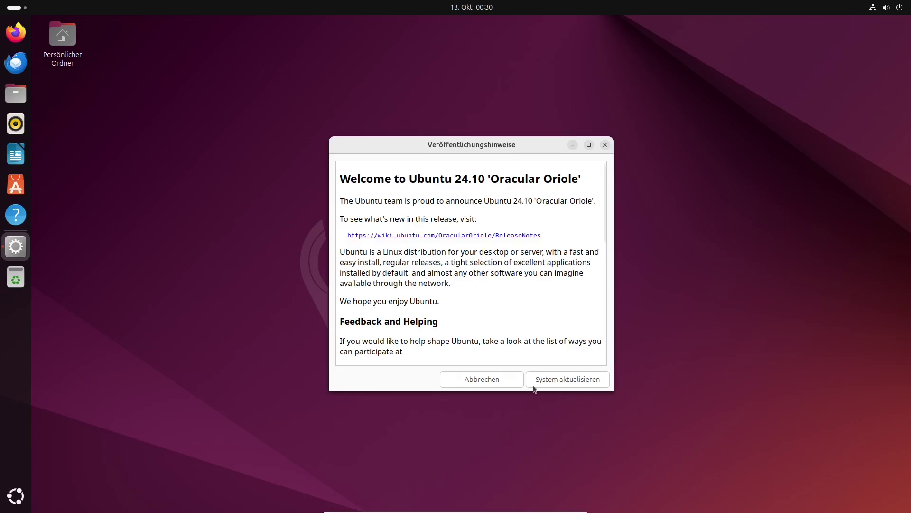
Accept the release notes, confirm the start of the system upgrade and dismiss the lock screen notice
{"action": "left_click", "coordinate": [577, 382]}
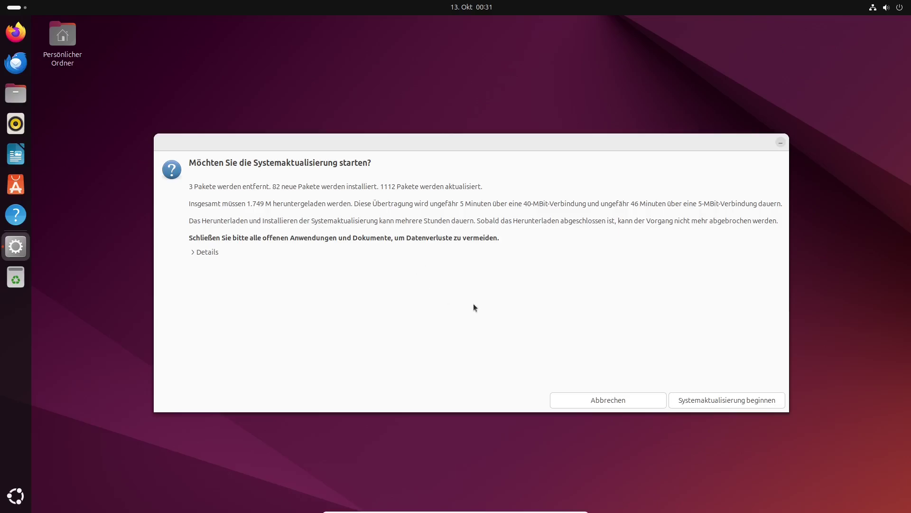
{"action": "left_click", "coordinate": [719, 401]}
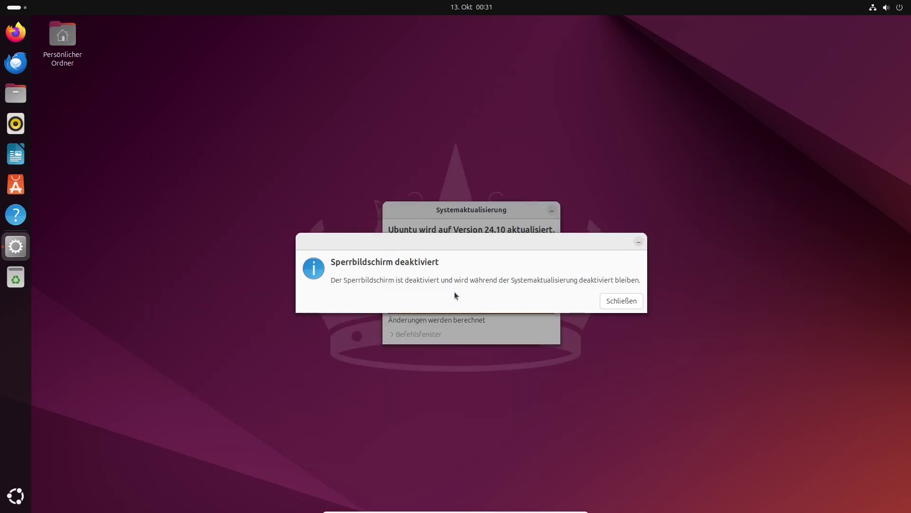
{"action": "left_click", "coordinate": [636, 302]}
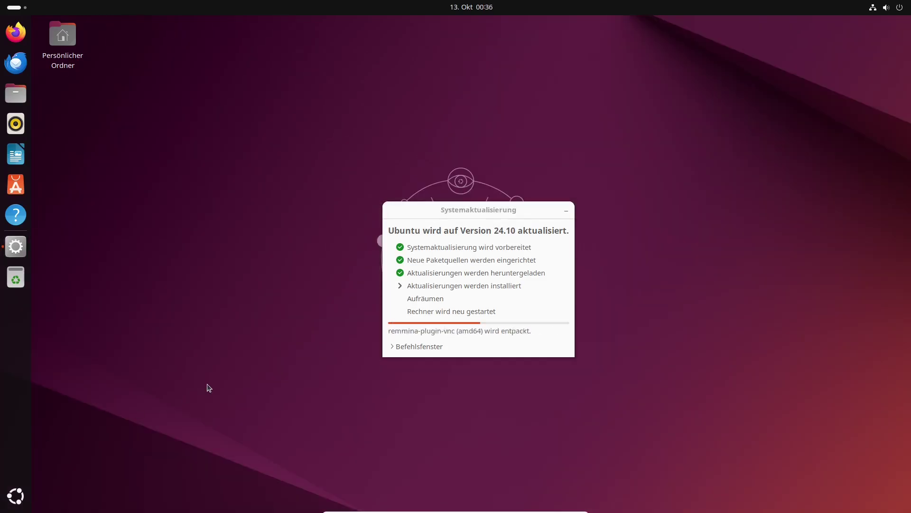
Expand the Befehlsfenster output in the Systemaktualisierung window and move the window higher to follow the installation
{"action": "left_click_drag", "start_coordinate": [457, 212], "coordinate": [445, 155]}
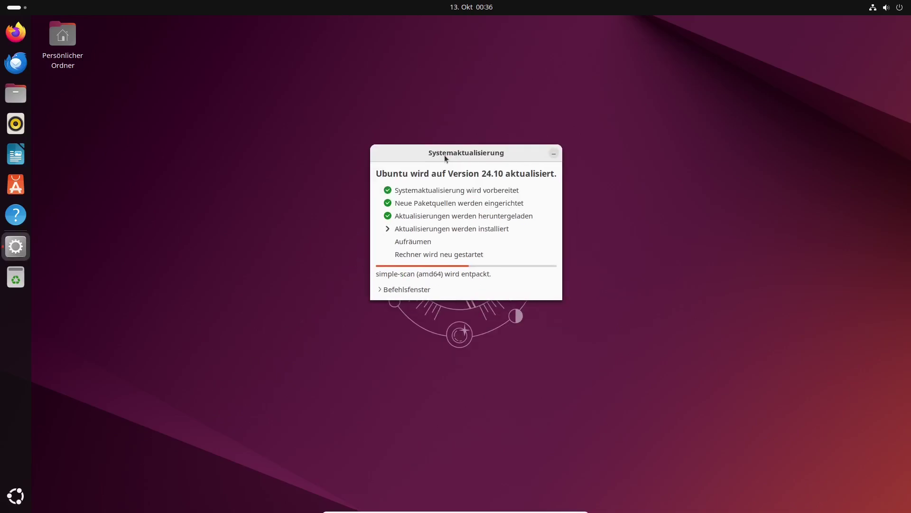
{"action": "left_click", "coordinate": [382, 290]}
{"action": "left_click_drag", "start_coordinate": [499, 152], "coordinate": [493, 111]}
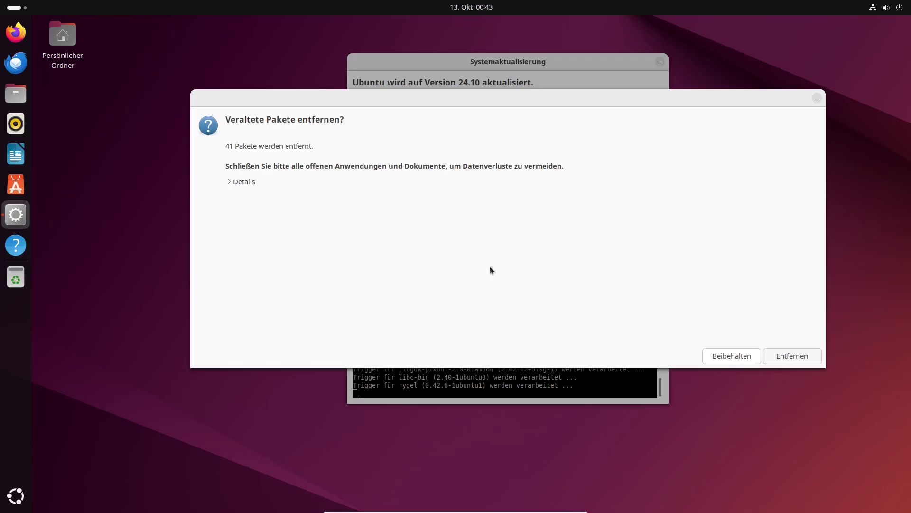
Examine the list of obsolete packages under Nicht mehr benötigt in the removal prompt's details, and collapse the details again
{"action": "left_click", "coordinate": [227, 181]}
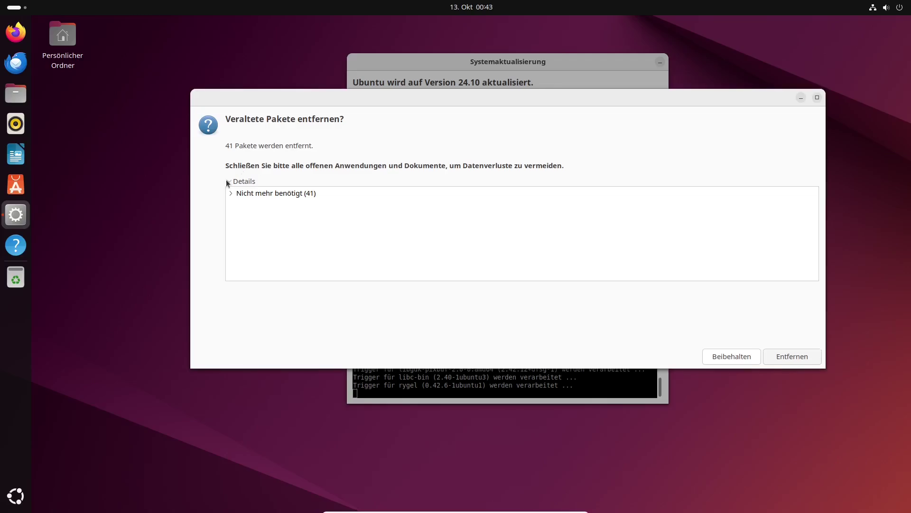
{"action": "left_click", "coordinate": [232, 194]}
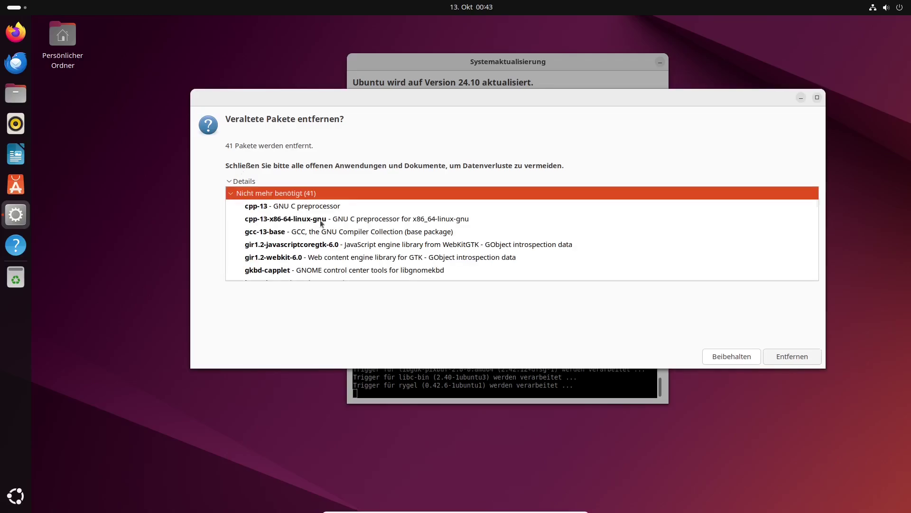
{"action": "left_click", "coordinate": [338, 228]}
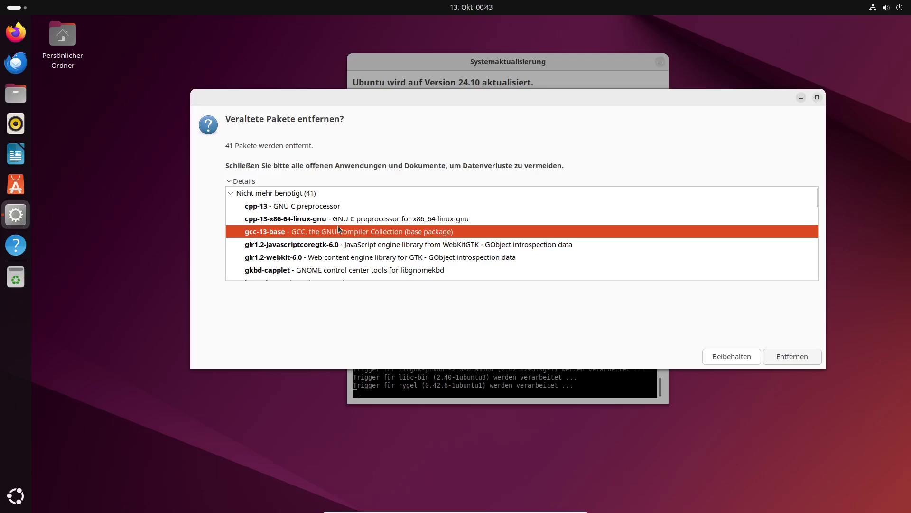
{"action": "key", "text": "Down"}
{"action": "key", "text": "Down"}
{"action": "key", "text": "Down"}
{"action": "key", "text": "Down"}
{"action": "key", "text": "Down"}
{"action": "key", "text": "Down"}
{"action": "key", "text": "Down"}
{"action": "key", "text": "Down"}
{"action": "key", "text": "Down"}
{"action": "key", "text": "Down"}
{"action": "key", "text": "Down"}
{"action": "key", "text": "Down"}
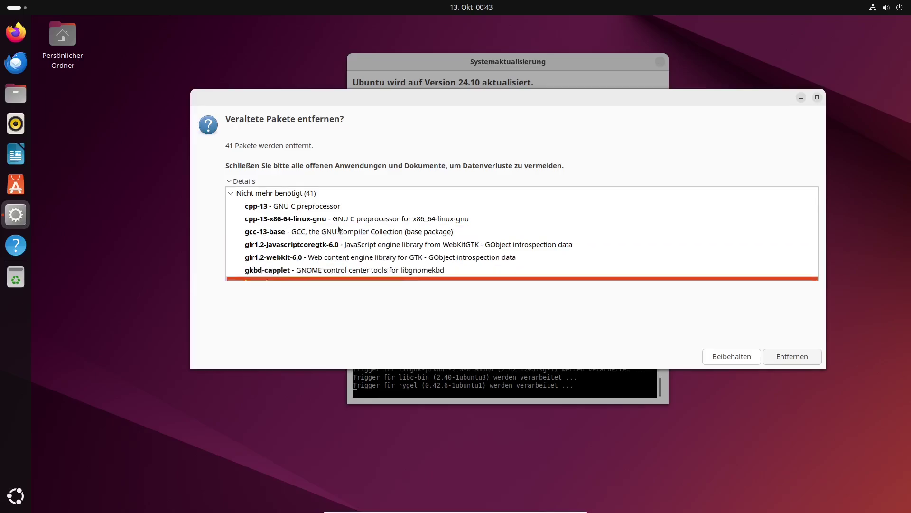
{"action": "key", "text": "Up"}
{"action": "key", "text": "Up"}
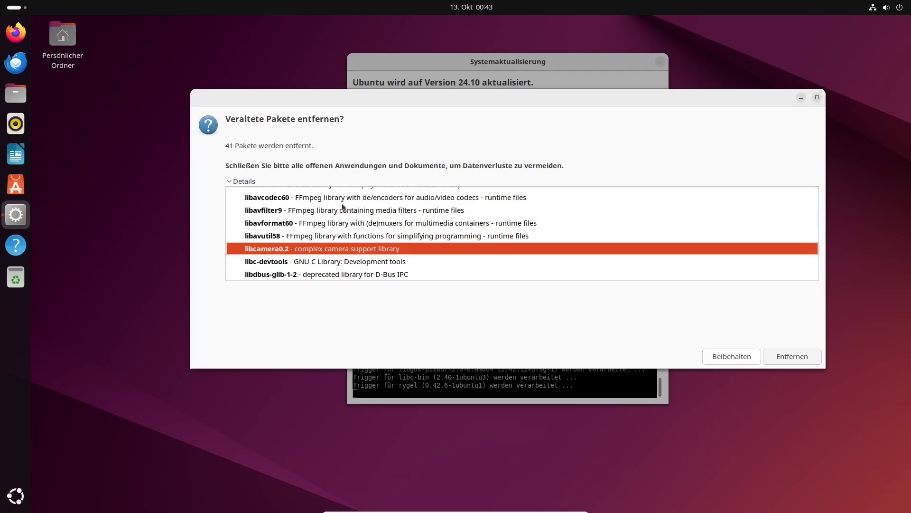
{"action": "left_click", "coordinate": [235, 180]}
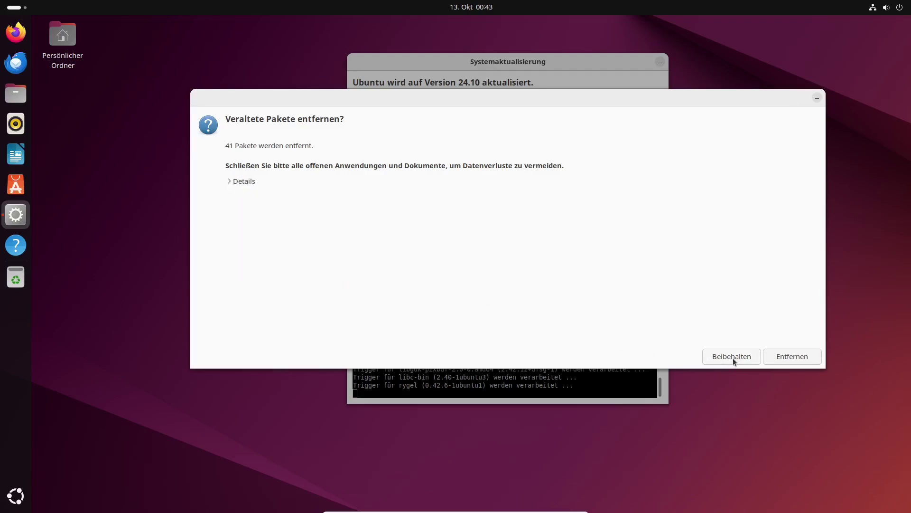
Remove the obsolete packages and restart the computer immediately to complete the system upgrade
{"action": "left_click", "coordinate": [802, 357]}
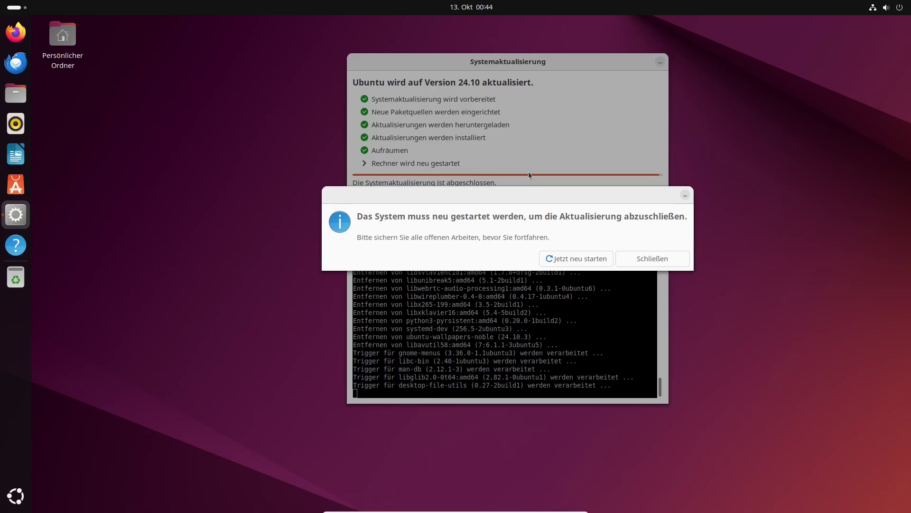
{"action": "left_click", "coordinate": [575, 264]}
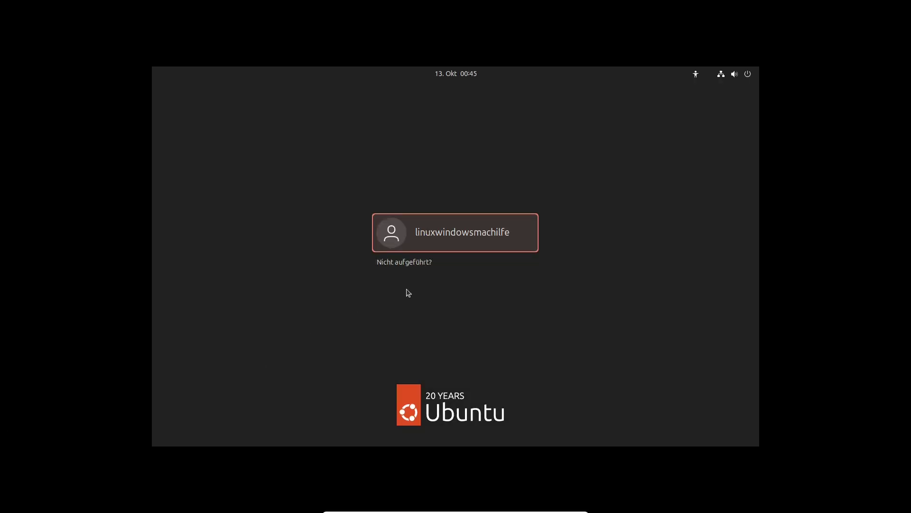
Log in to the desktop with the listed user account by entering the account password
{"action": "left_click", "coordinate": [450, 236]}
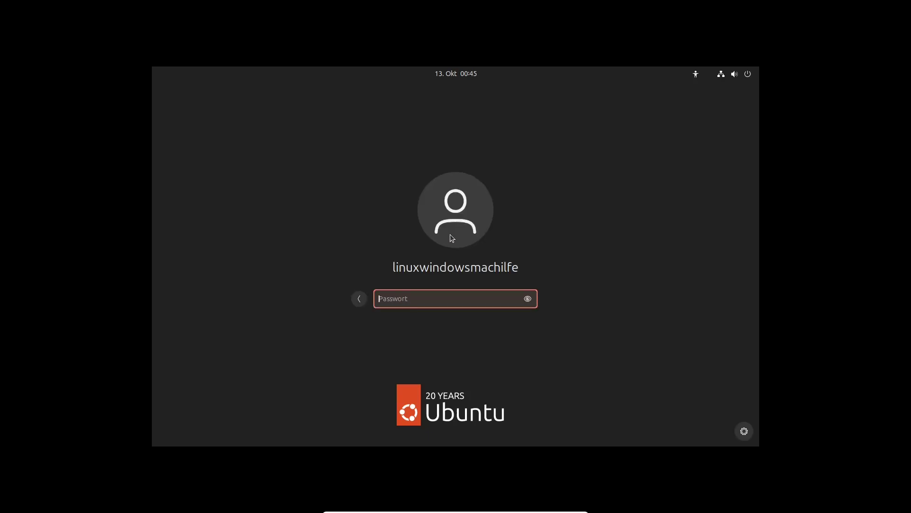
{"action": "type", "text": "******"}
{"action": "key", "text": "Return"}
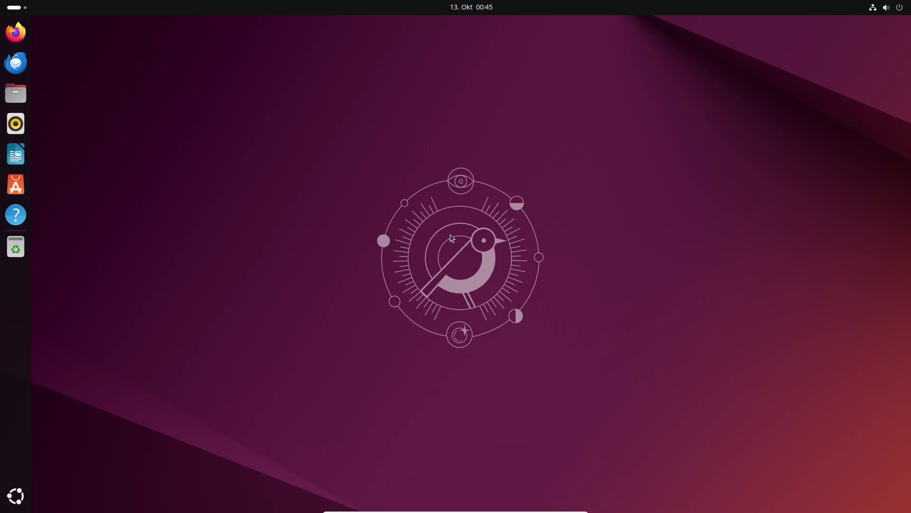
Raise the system volume to about three quarters and dismiss the quick settings
{"action": "left_click", "coordinate": [887, 8]}
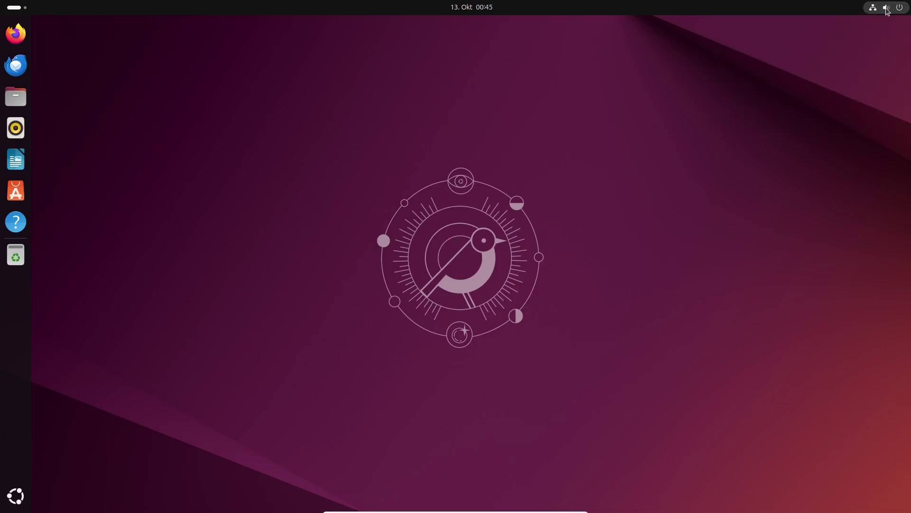
{"action": "left_click_drag", "start_coordinate": [808, 58], "coordinate": [844, 58]}
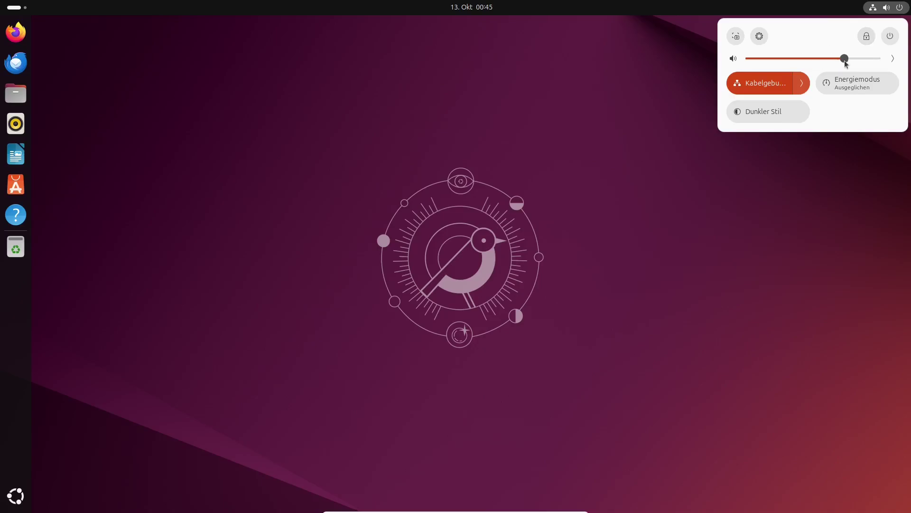
{"action": "left_click", "coordinate": [534, 171]}
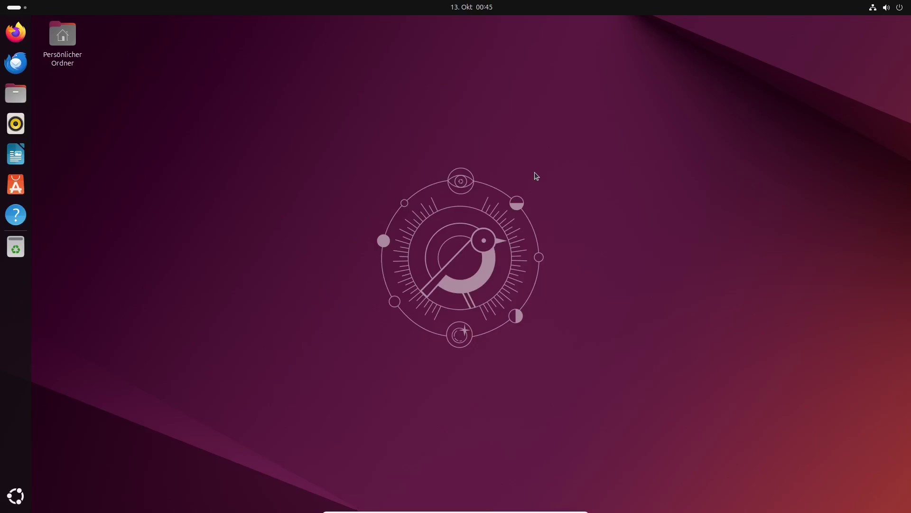
Run neofetch in a new terminal to check the installed Ubuntu version and system details, and close the terminal
{"action": "left_click", "coordinate": [24, 495]}
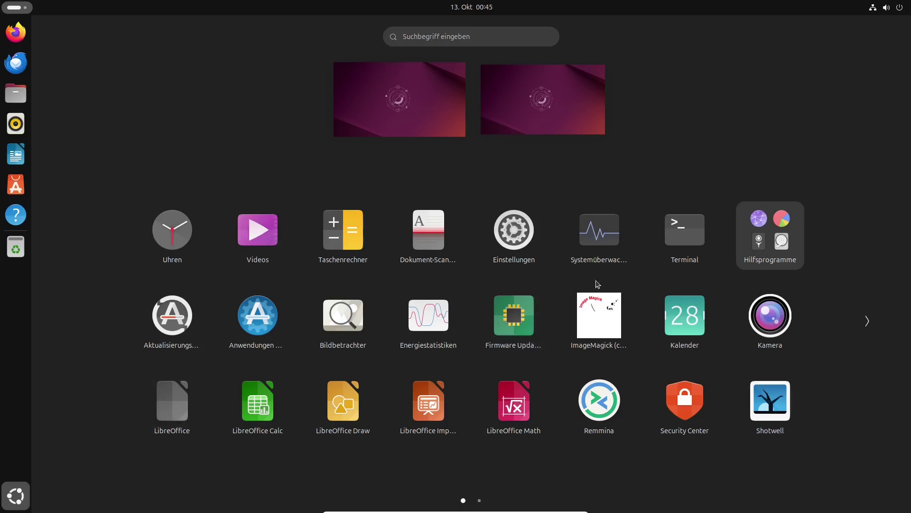
{"action": "left_click", "coordinate": [674, 234]}
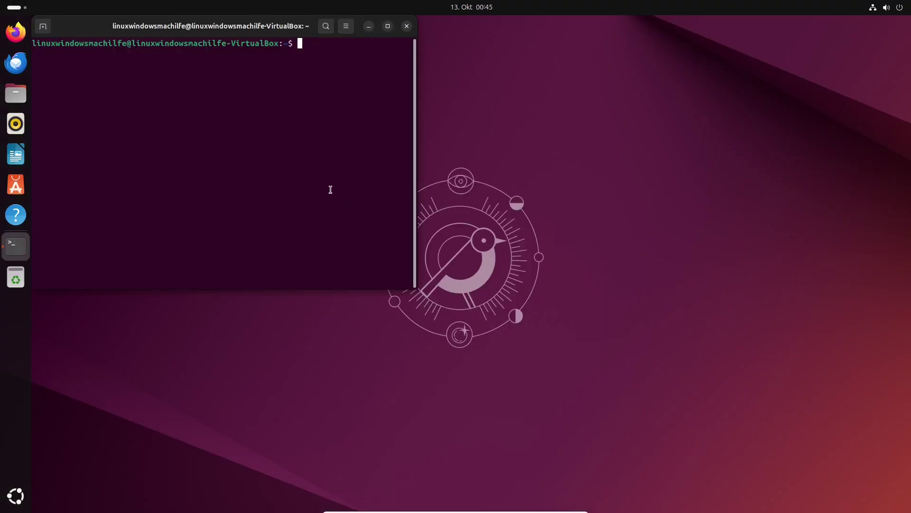
{"action": "type", "text": "neofetch"}
{"action": "key", "text": "Return"}
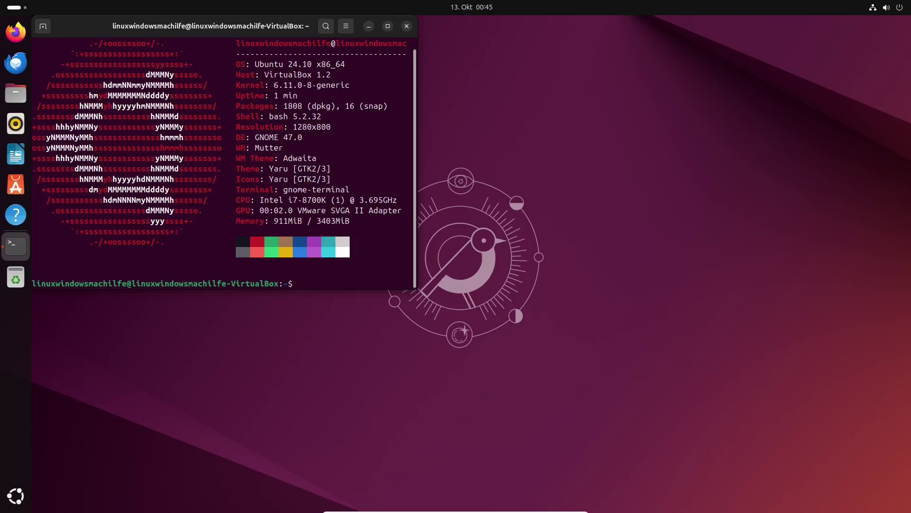
{"action": "left_click", "coordinate": [407, 26]}
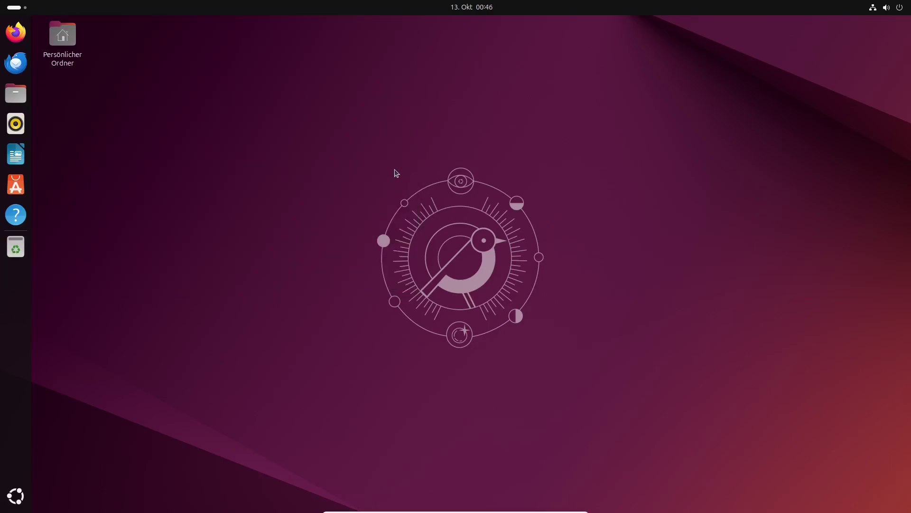